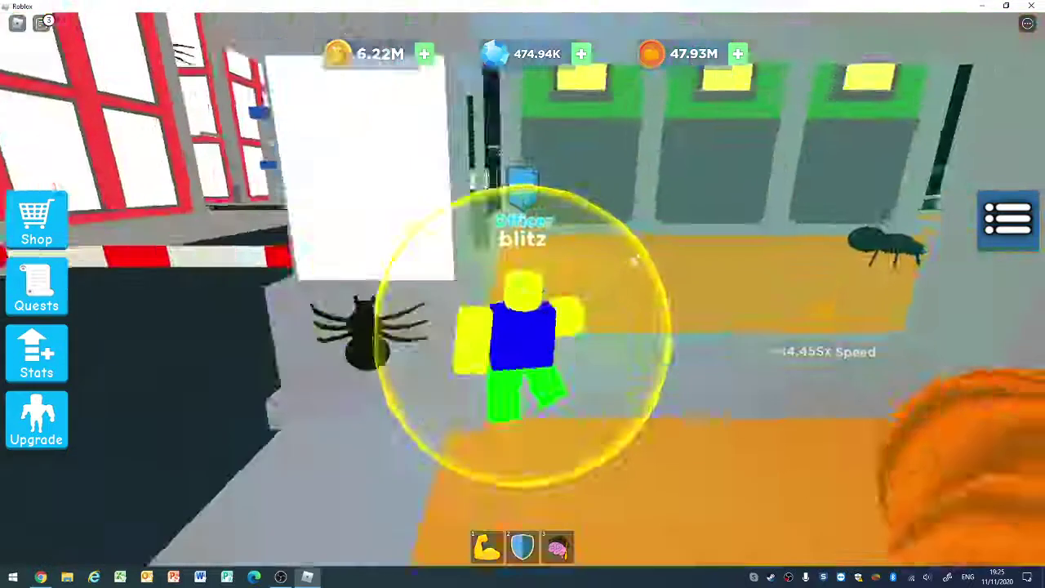
Walk into the dark street and check the character stats overview
{"action": "key", "text": "w"}
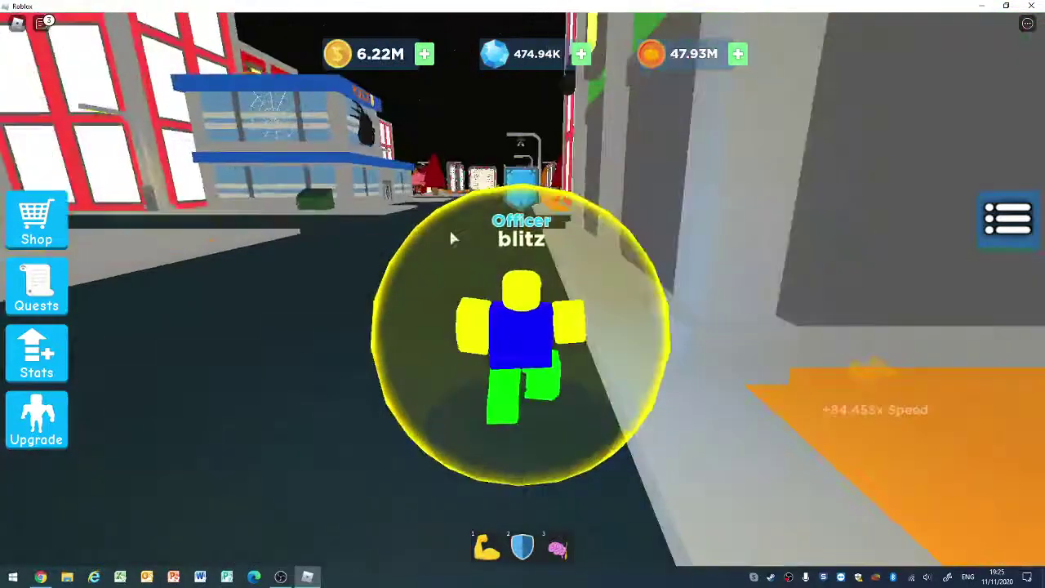
{"action": "key", "text": "w"}
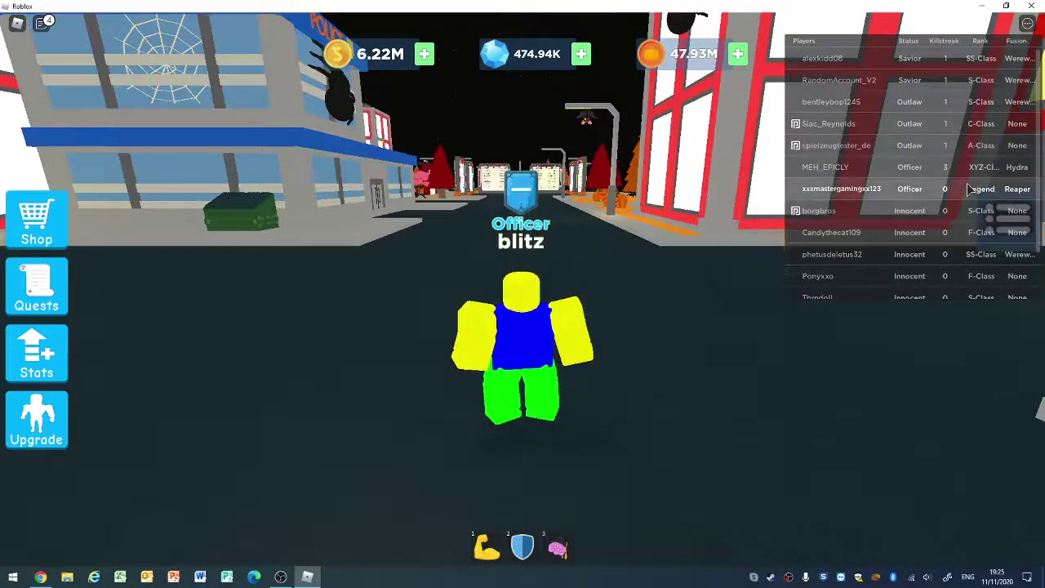
{"action": "left_click", "coordinate": [20, 357]}
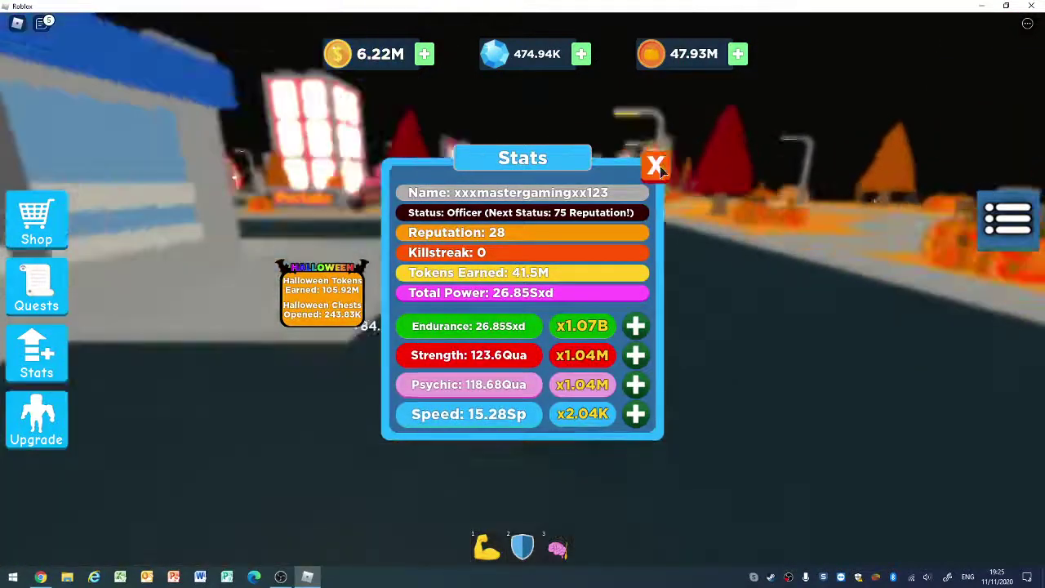
{"action": "left_click", "coordinate": [659, 165]}
Jump across the rooftops onto the Halloween Chest, collecting 103,100 Halloween Tokens
{"action": "key", "text": "w"}
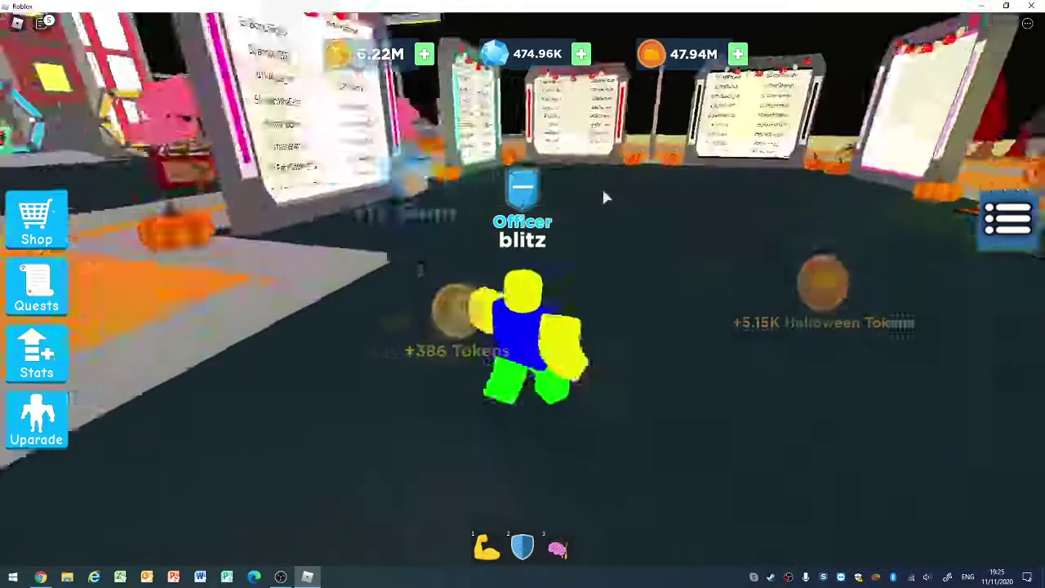
{"action": "key", "text": "space"}
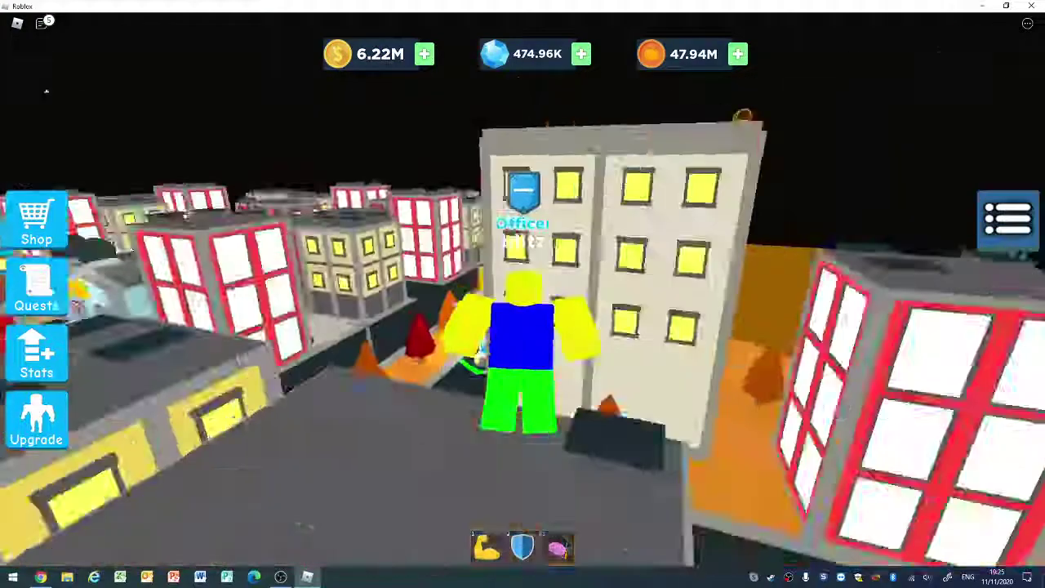
{"action": "key", "text": "w"}
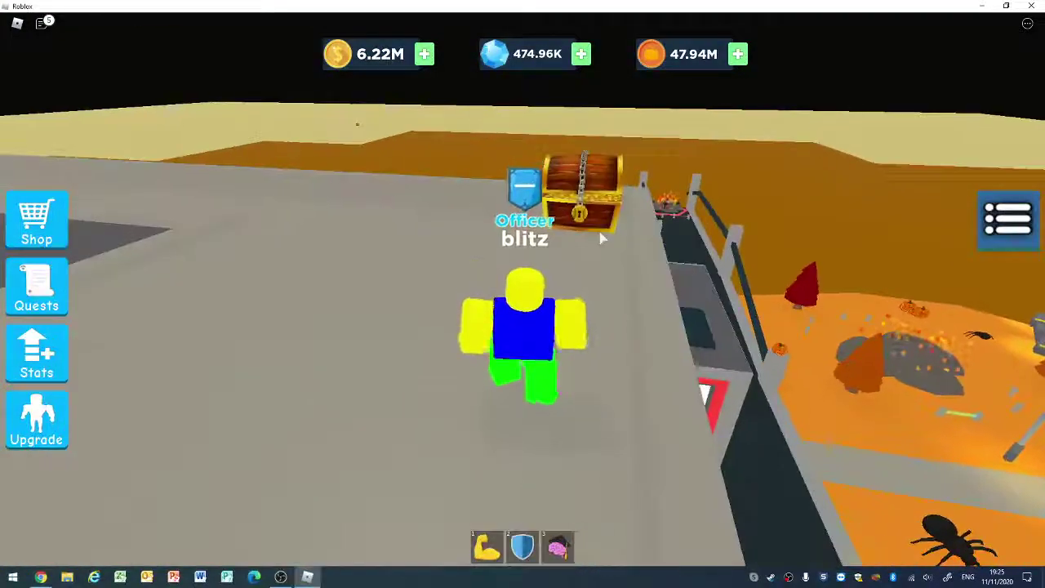
{"action": "key", "text": "w"}
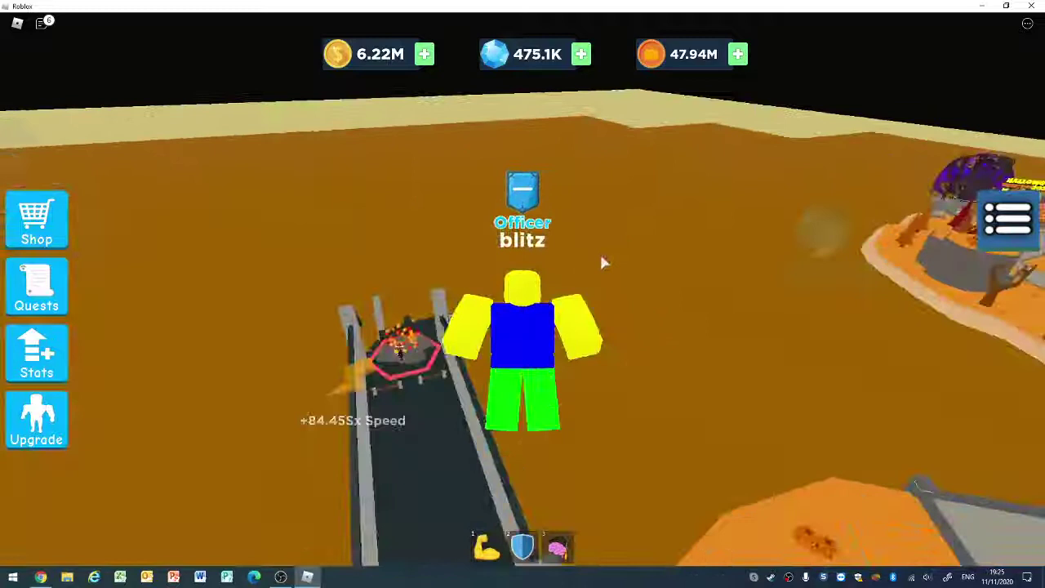
{"action": "key", "text": "w"}
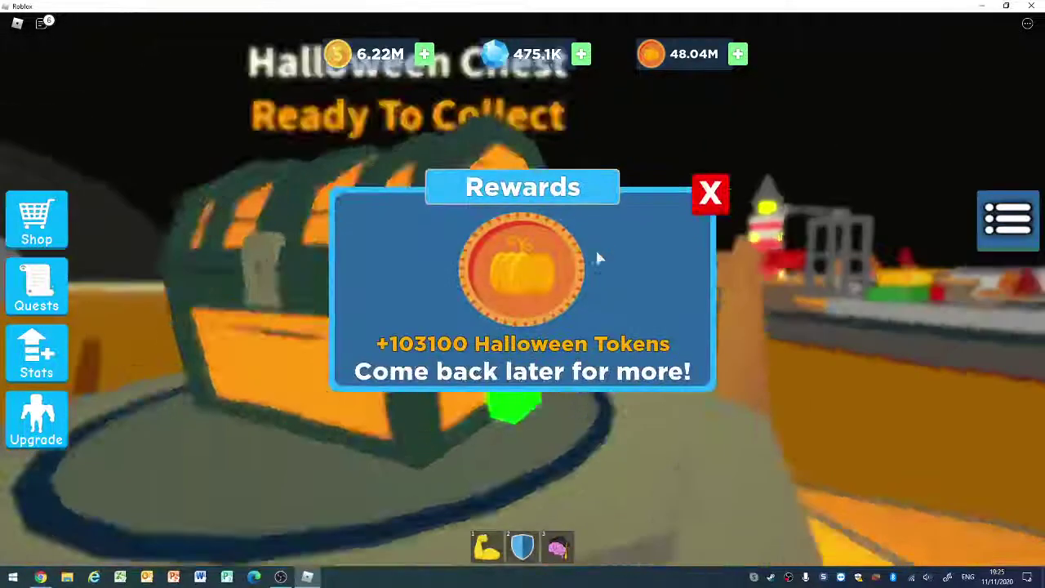
Fly up from the chest island past the asteroids to the orange endurance island
{"action": "key", "text": "w"}
{"action": "key", "text": "space"}
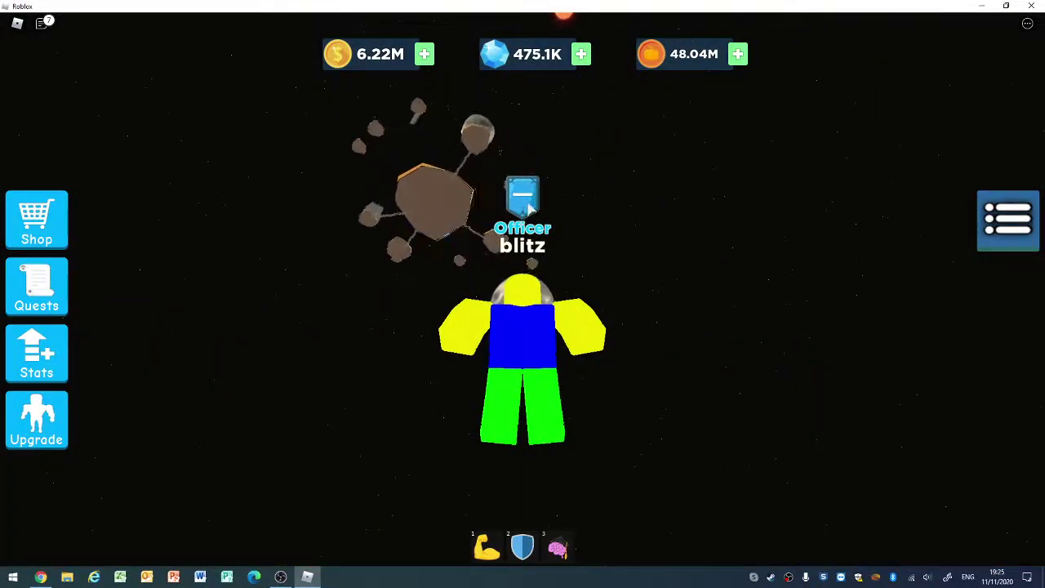
{"action": "key", "text": "w"}
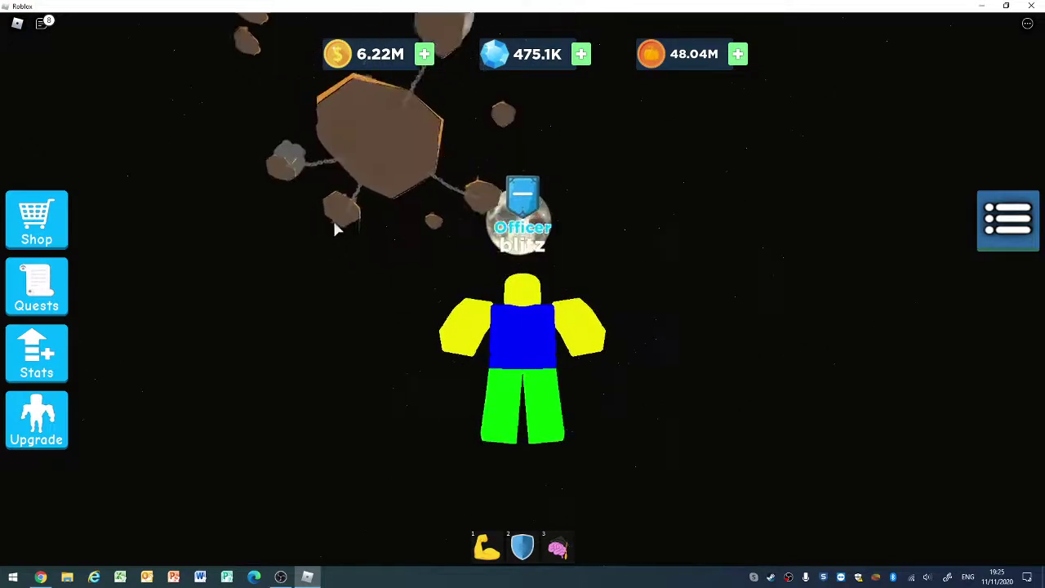
{"action": "key", "text": "w"}
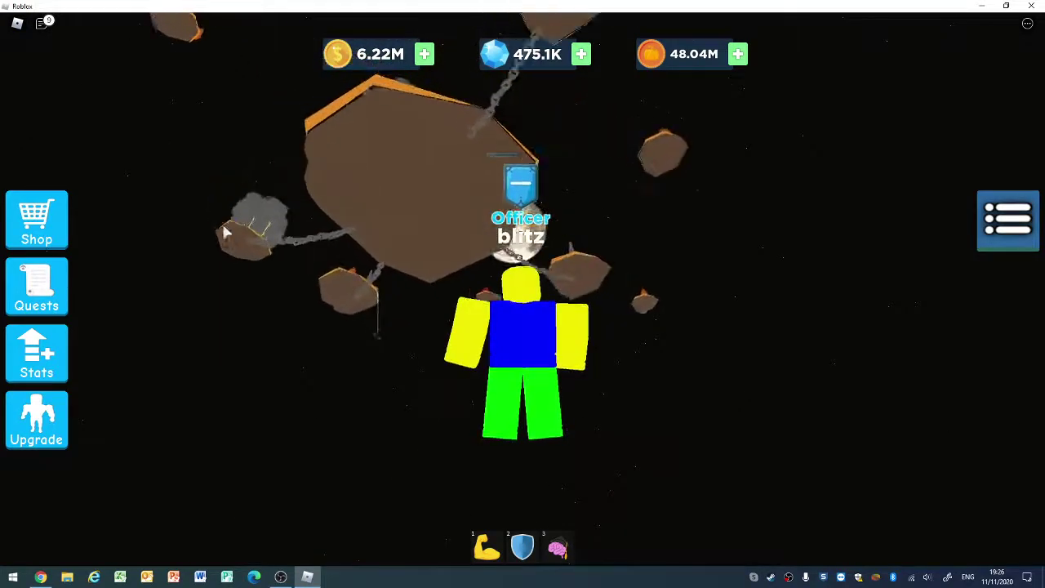
{"action": "key", "text": "w"}
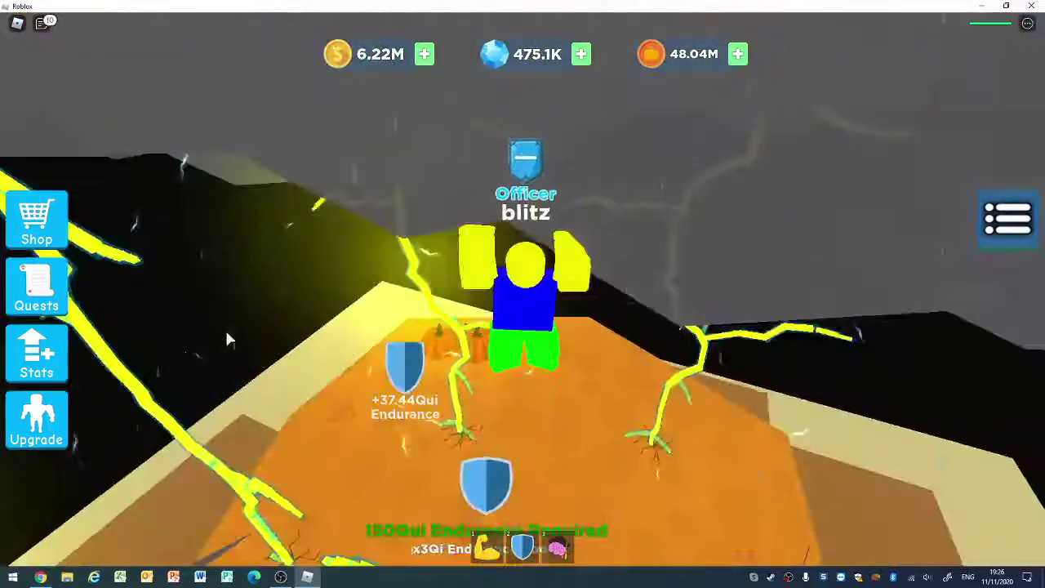
Enter the endurance zone and view the Upgrade panel's Legend rank and Elemental God Axe
{"action": "key", "text": "3"}
{"action": "key", "text": "s"}
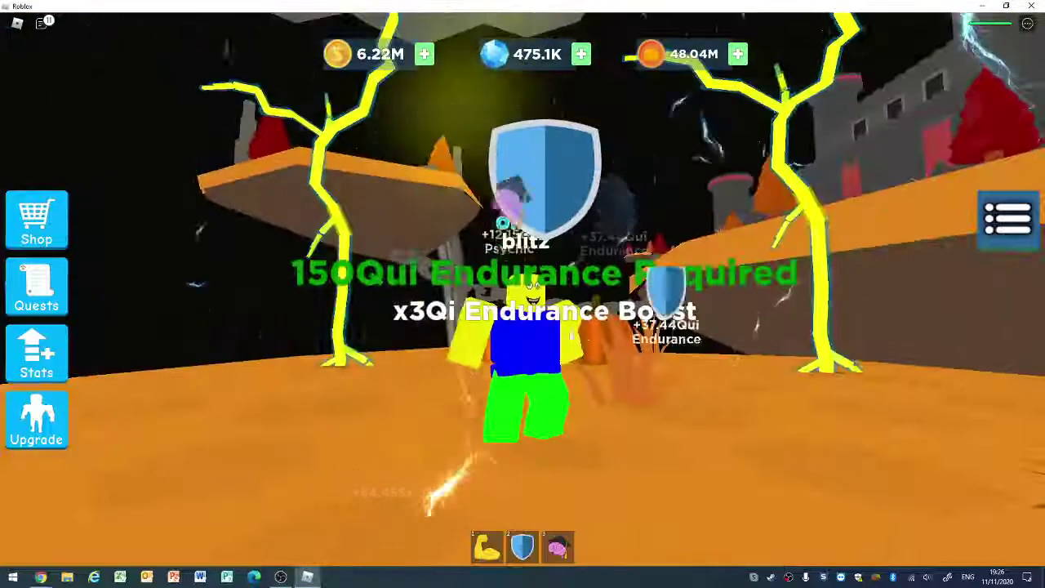
{"action": "left_click", "coordinate": [54, 423]}
{"action": "left_click", "coordinate": [54, 423]}
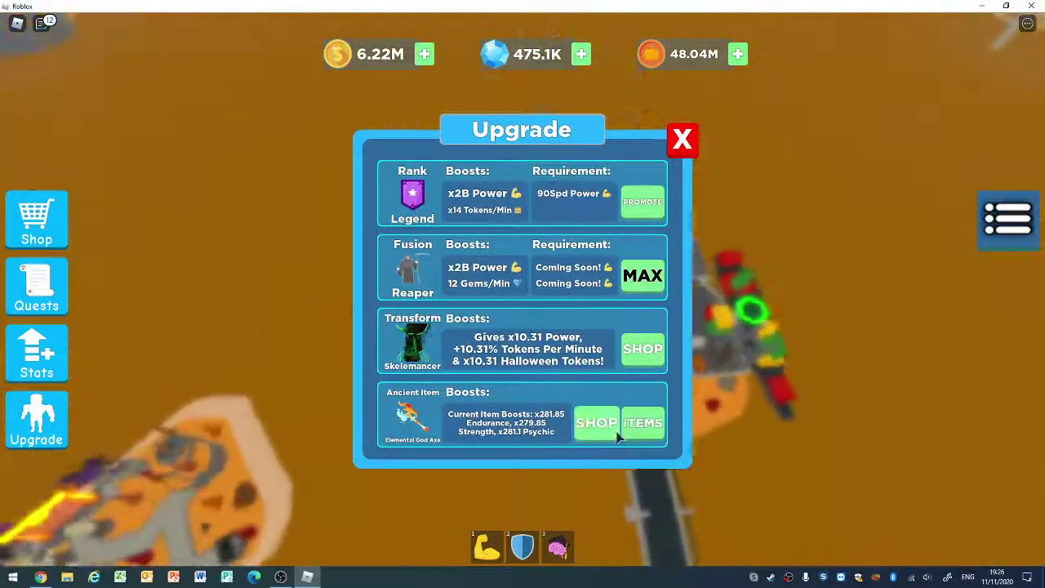
Browse the ancient chest shop, then the owned Ancient Items, viewing Satan's Trident
{"action": "left_click", "coordinate": [602, 424]}
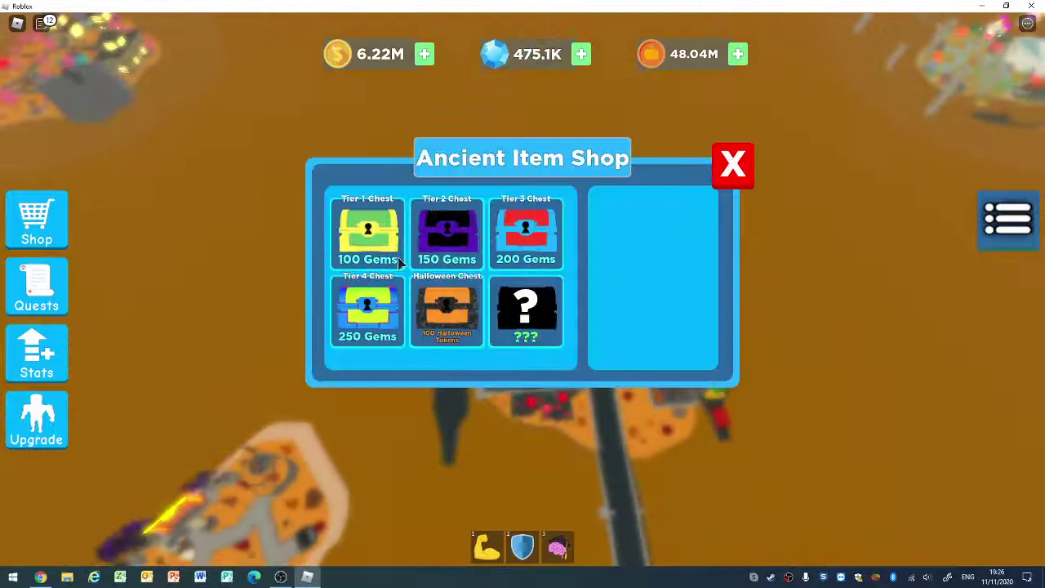
{"action": "left_click", "coordinate": [738, 157]}
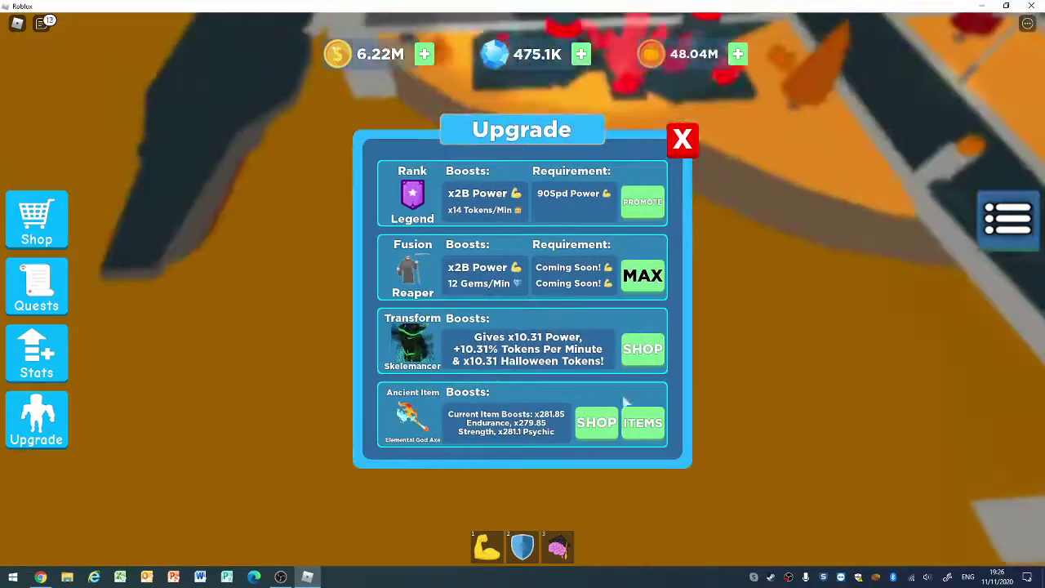
{"action": "left_click", "coordinate": [643, 422]}
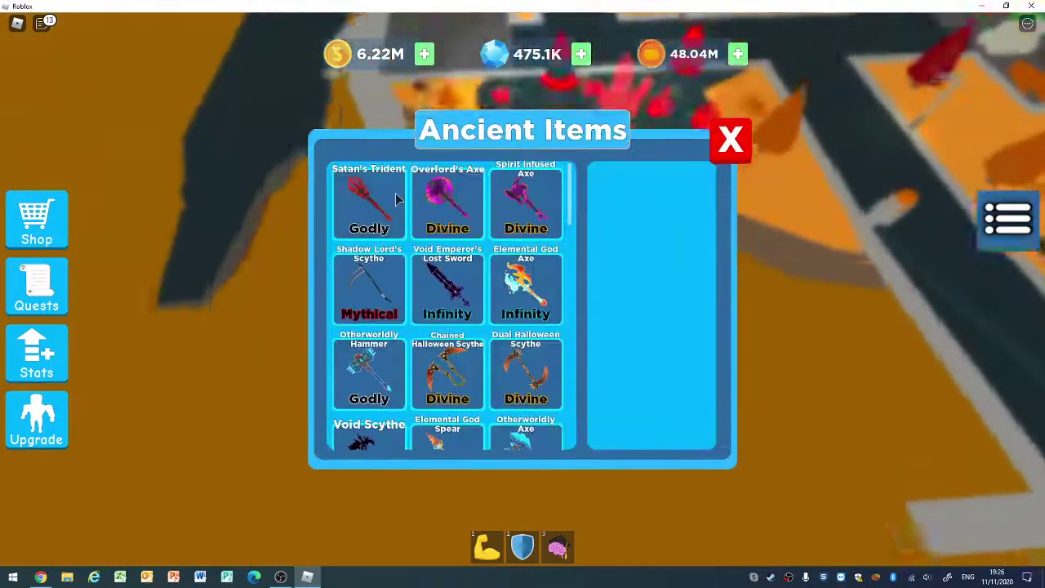
{"action": "left_click", "coordinate": [397, 199]}
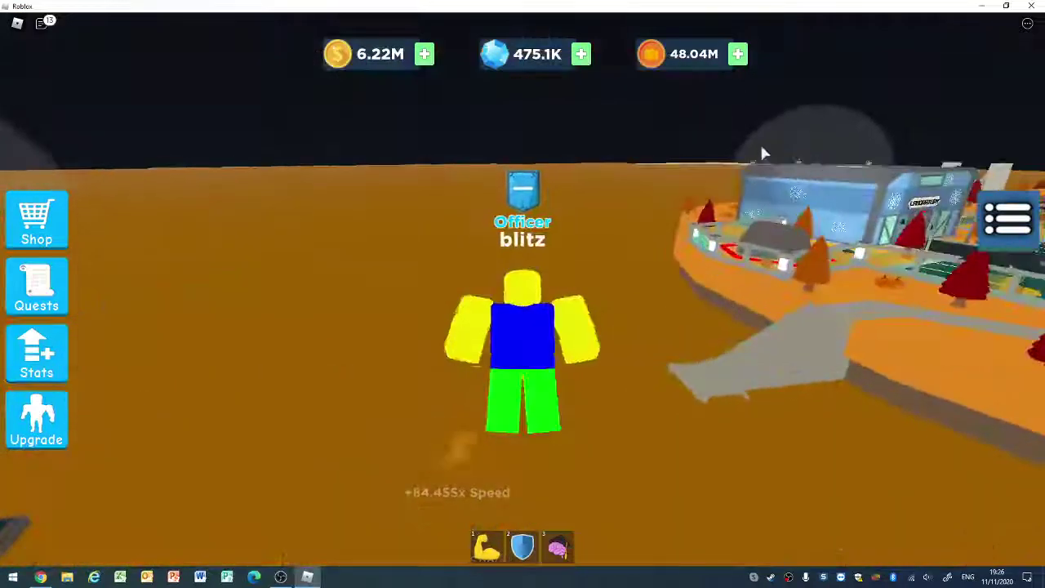
Run over the night-time city rooftops and land in the street
{"action": "key", "text": "w"}
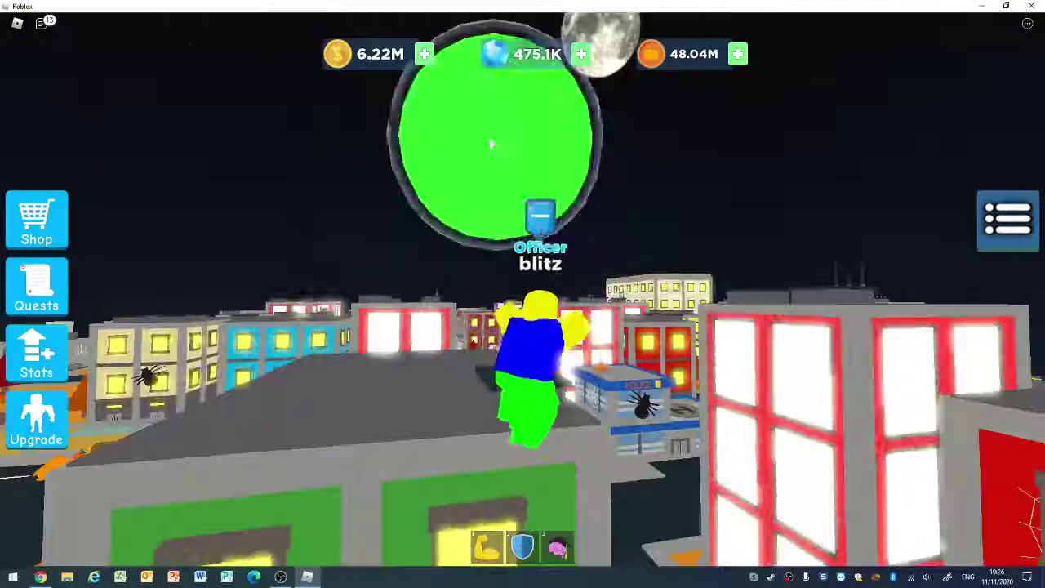
{"action": "key", "text": "w"}
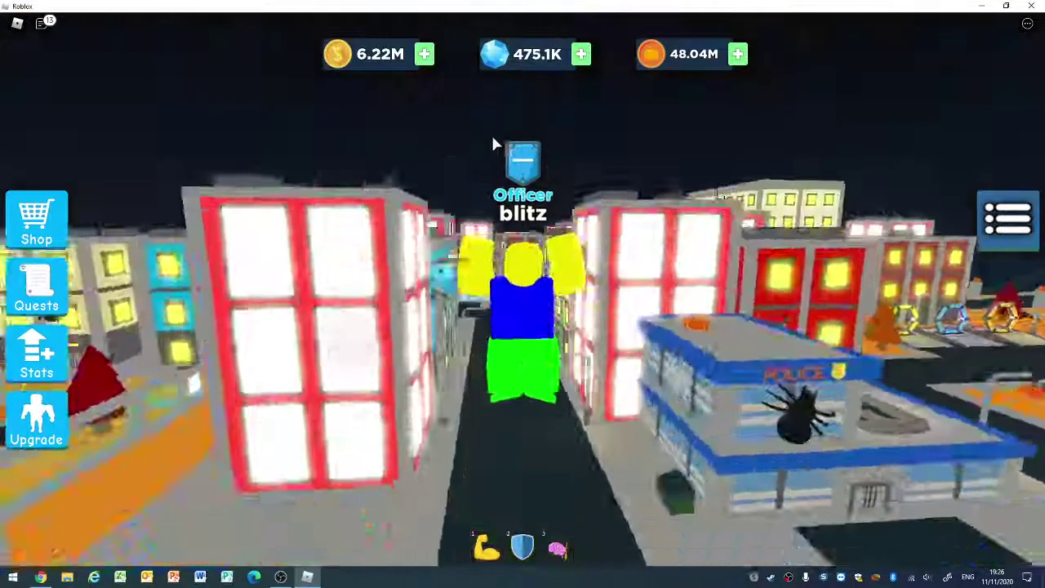
{"action": "key", "text": "w"}
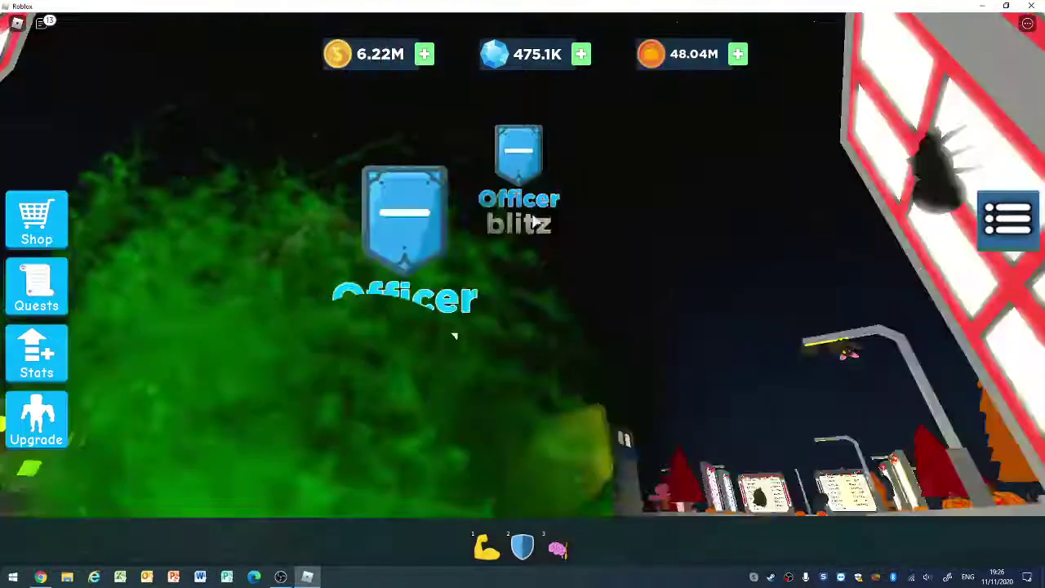